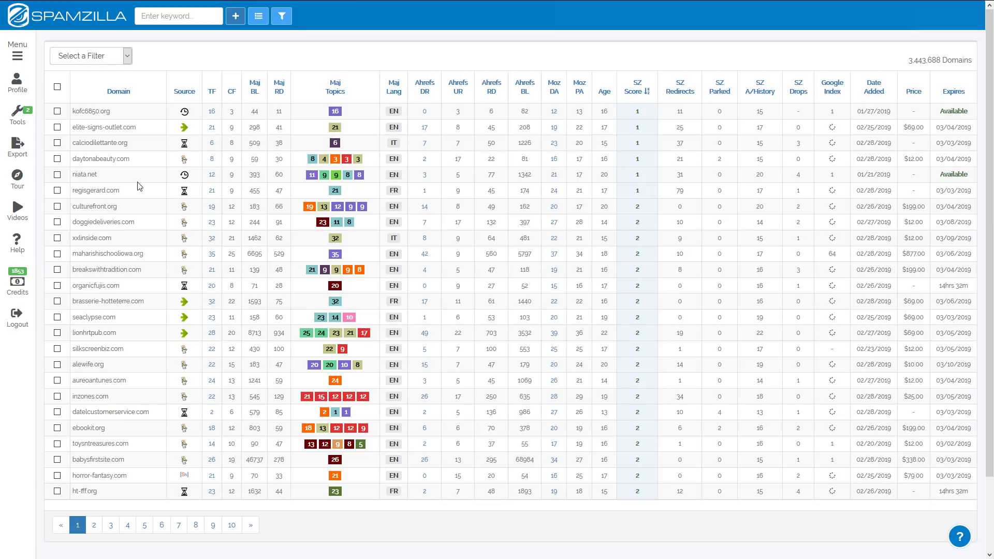
- Review daytonabeauty.com's archive thumbnails and backlinks, preview its first Beauty Salon Furniture Supplies backlink page, and collapse the details
left_click(638, 161)
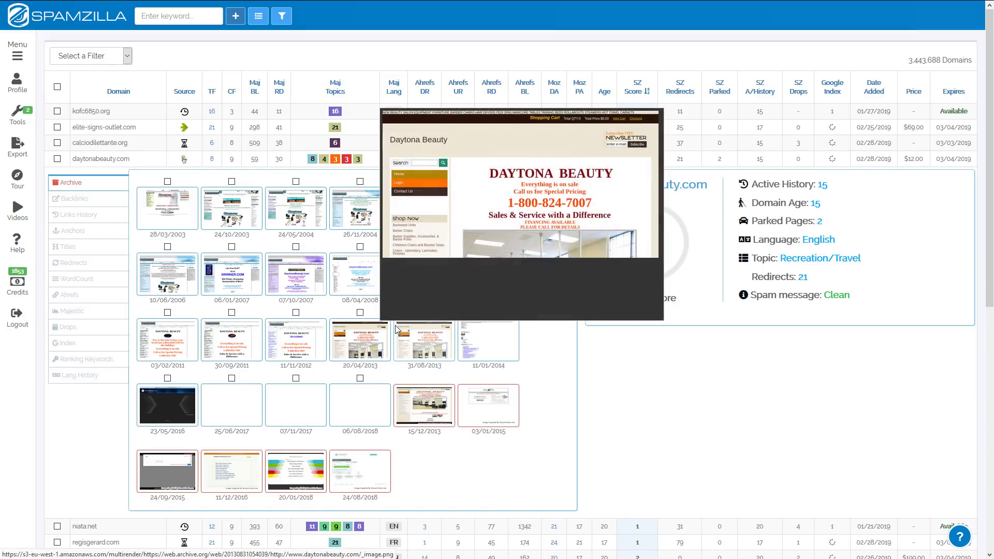
mouse_move(234, 292)
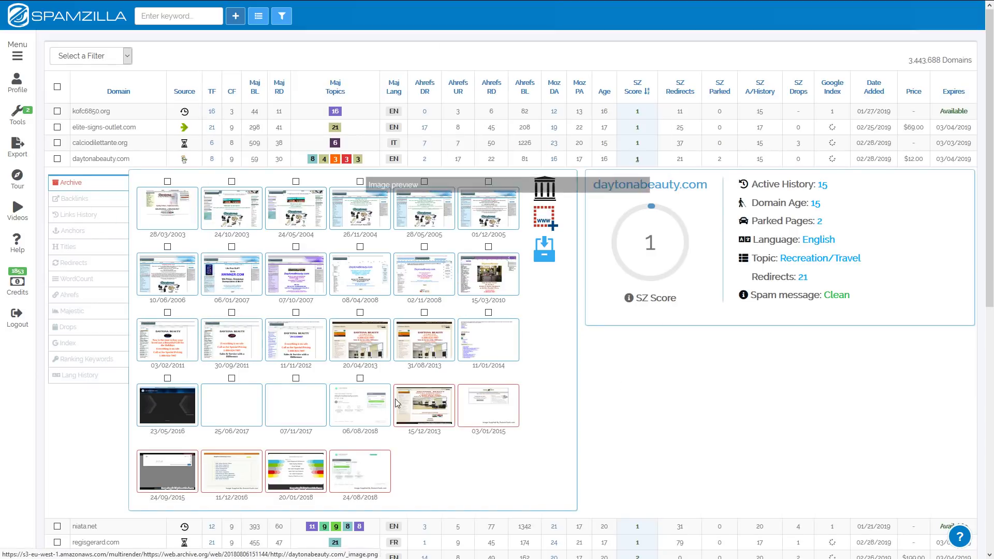
left_click(74, 199)
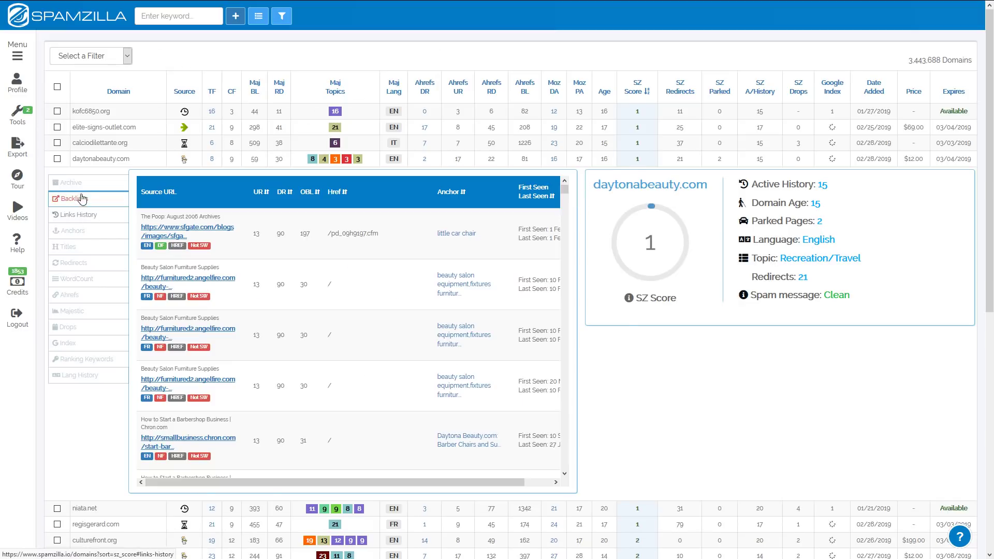
left_click(394, 282)
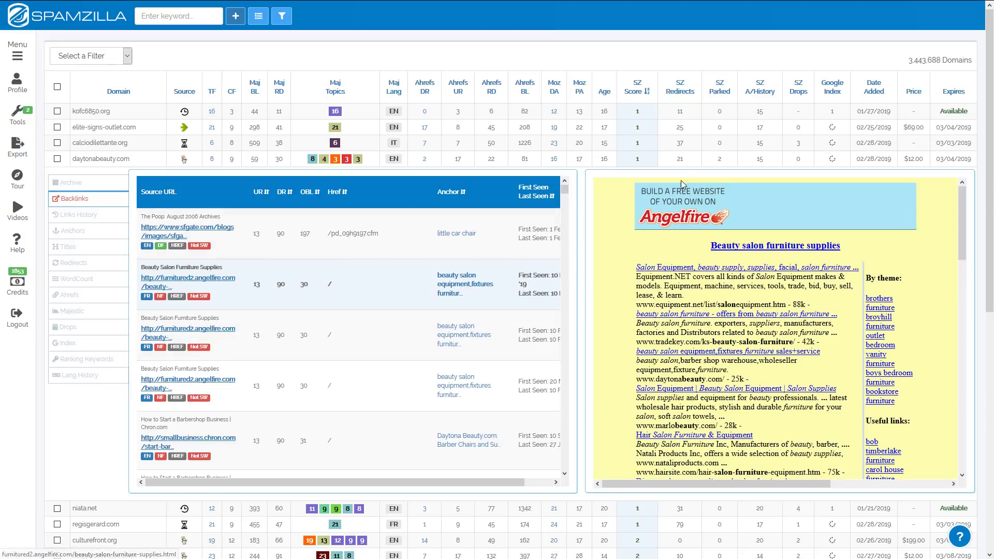
left_click(638, 160)
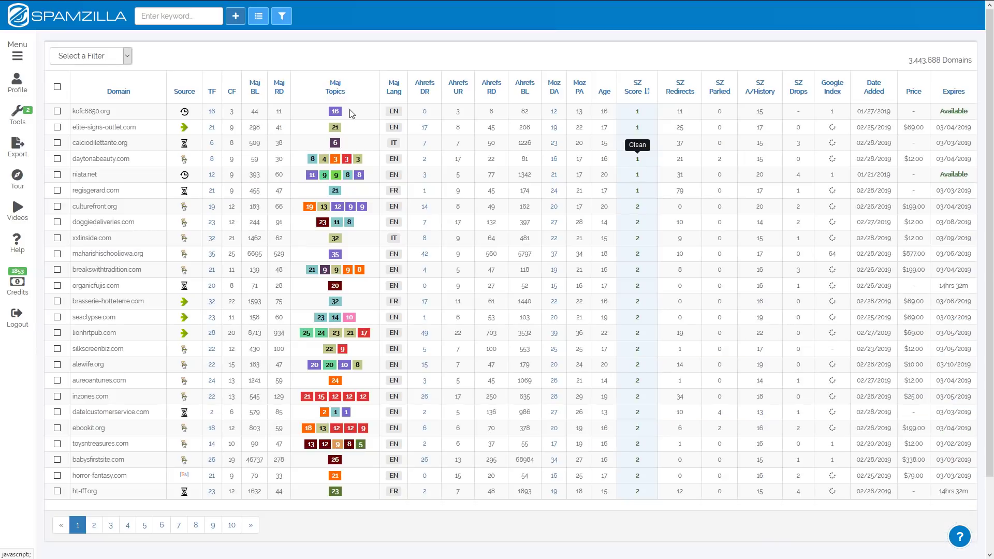
- Look through the SZ filter settings, including the selectable table columns and the domains-per-page options, and return to the domain list
left_click(286, 24)
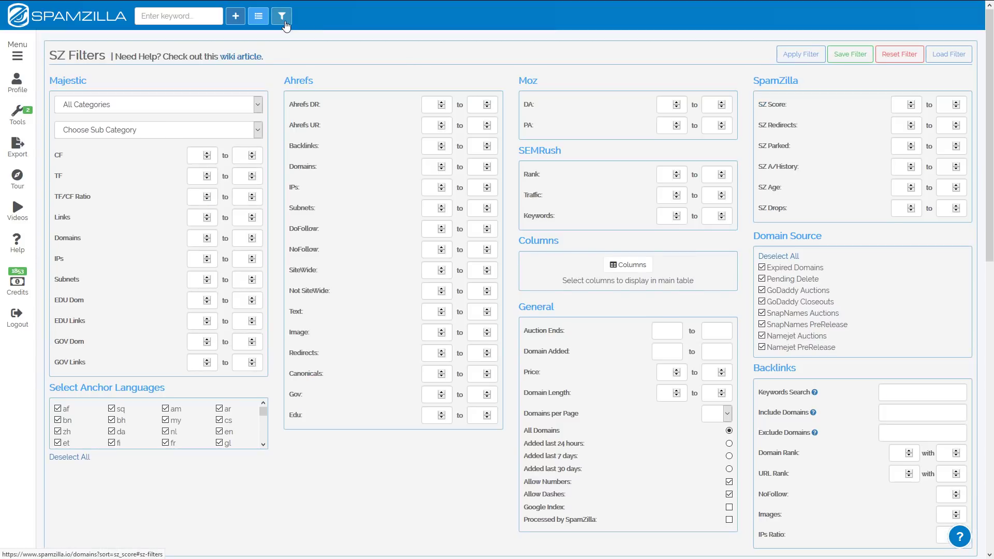
left_click(636, 272)
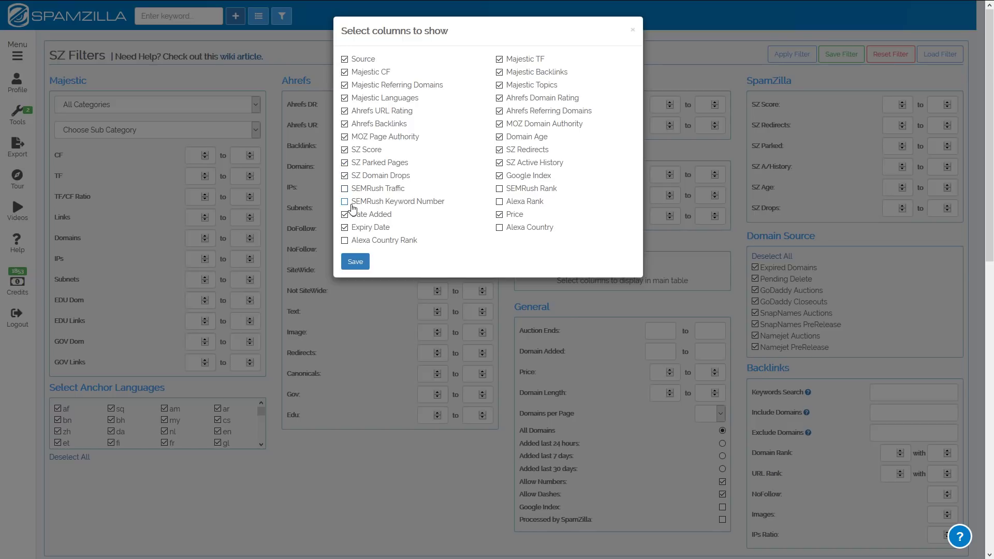
left_click(614, 302)
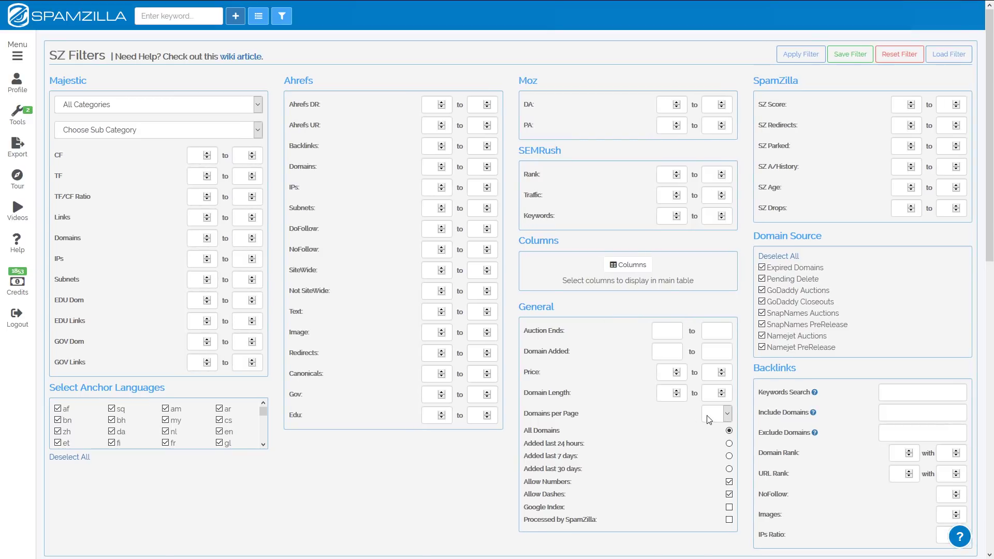
left_click(727, 416)
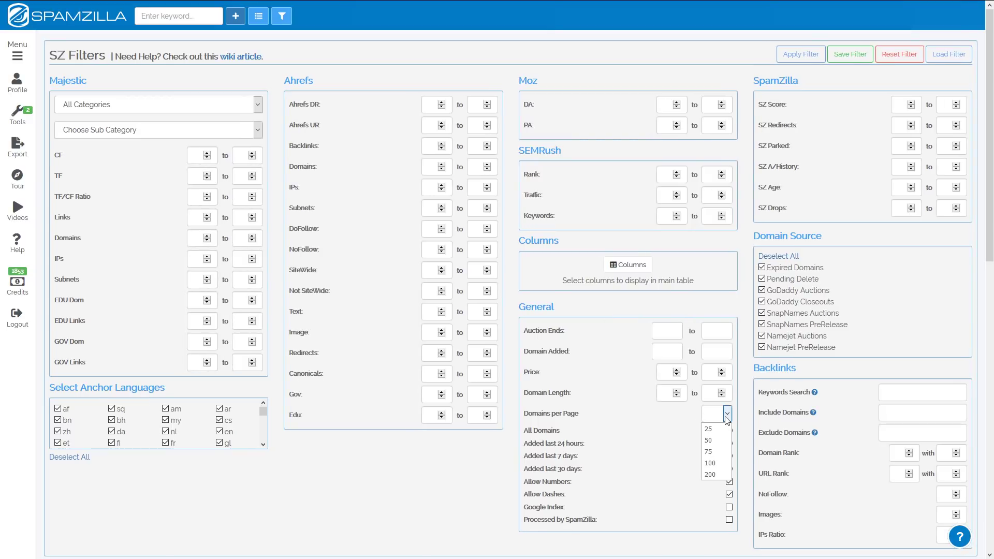
left_click(696, 415)
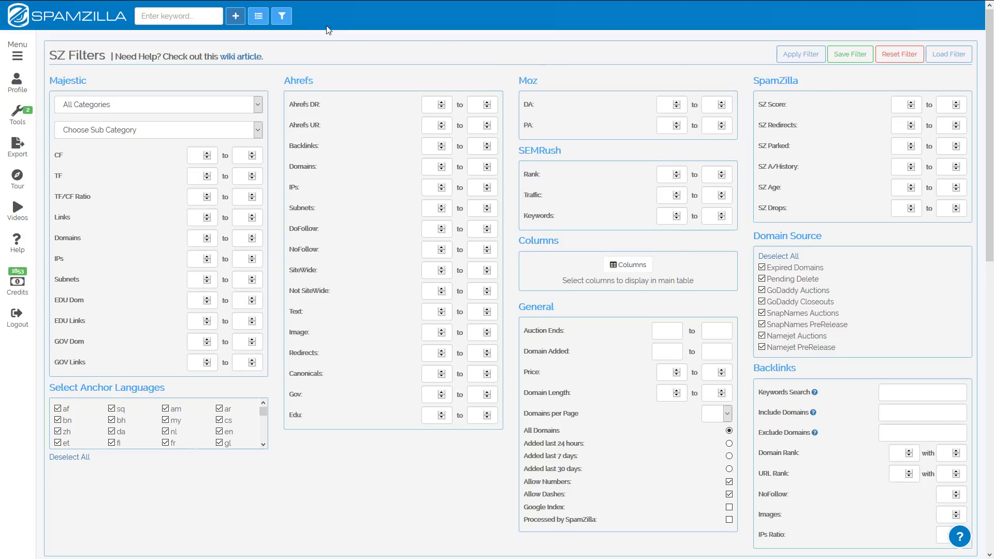
left_click(287, 21)
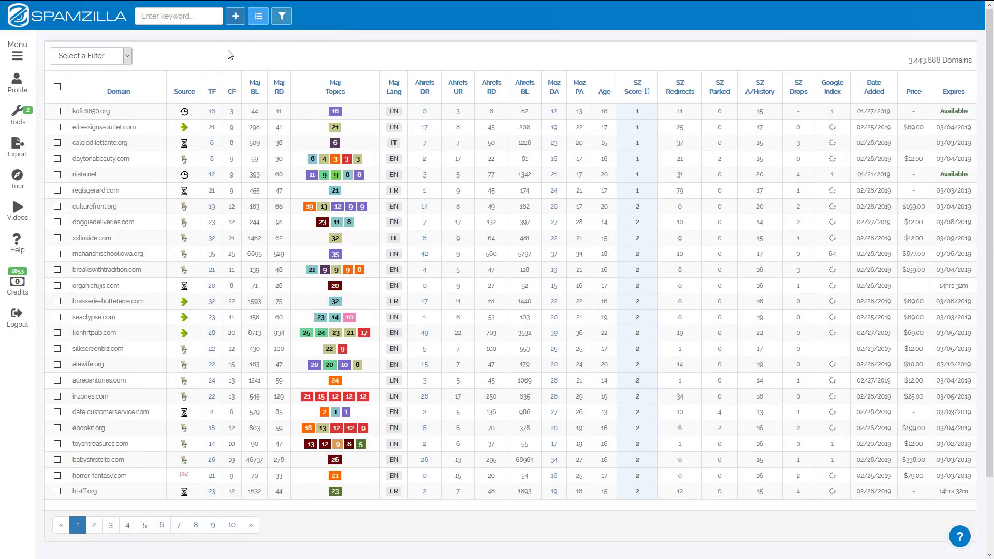
- Review the saved filters both in the domain list's filter selector and in the Load SZ Filter dialog, without loading one
left_click(123, 58)
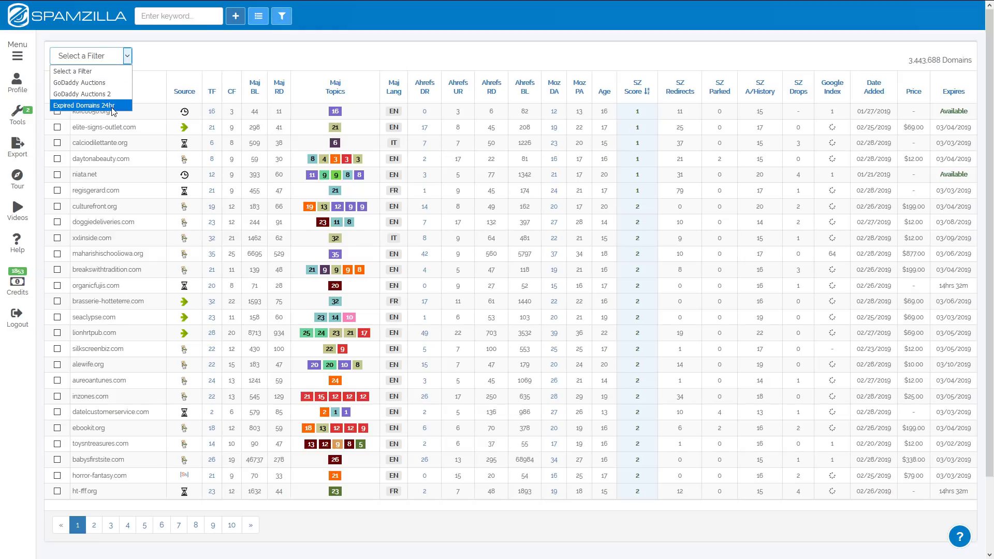
left_click(278, 19)
left_click(279, 19)
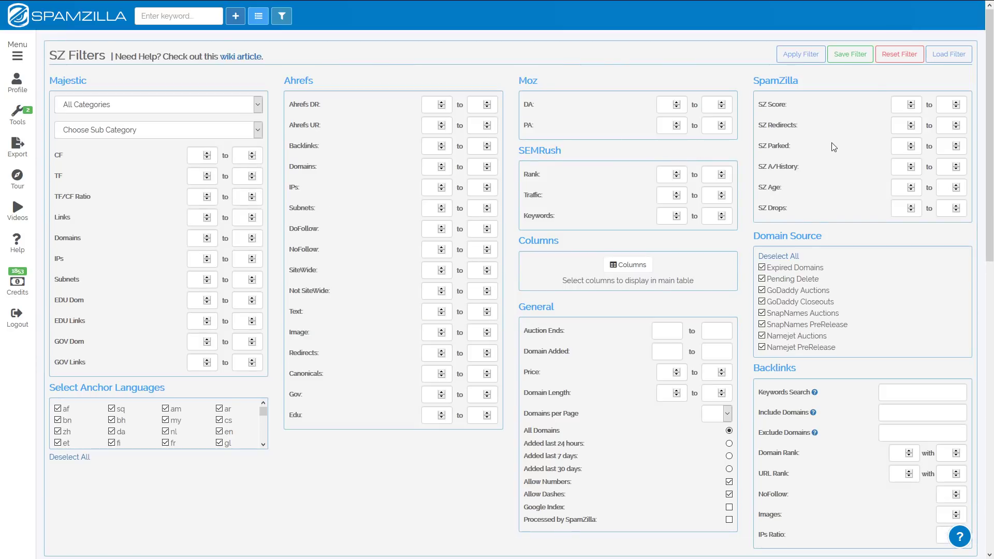
left_click(952, 54)
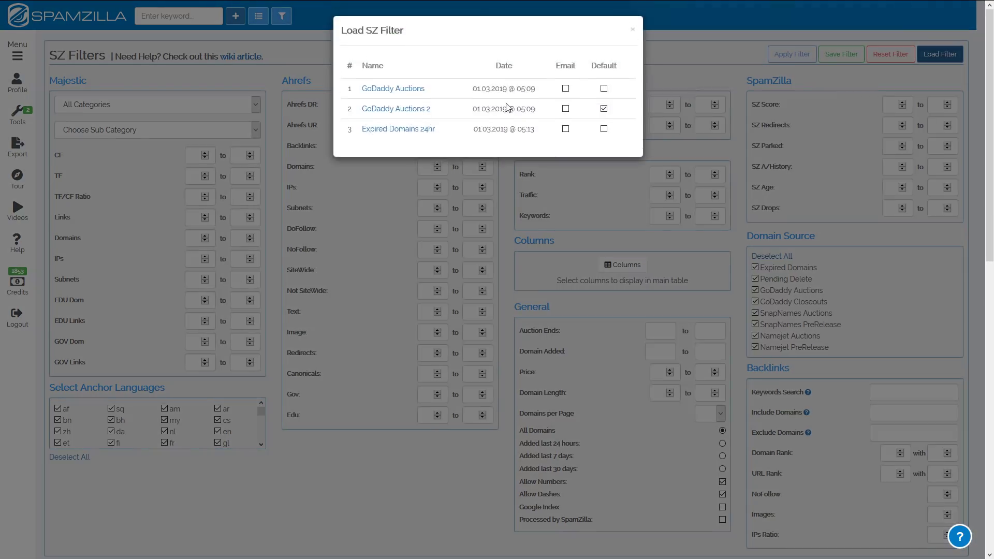
left_click(633, 29)
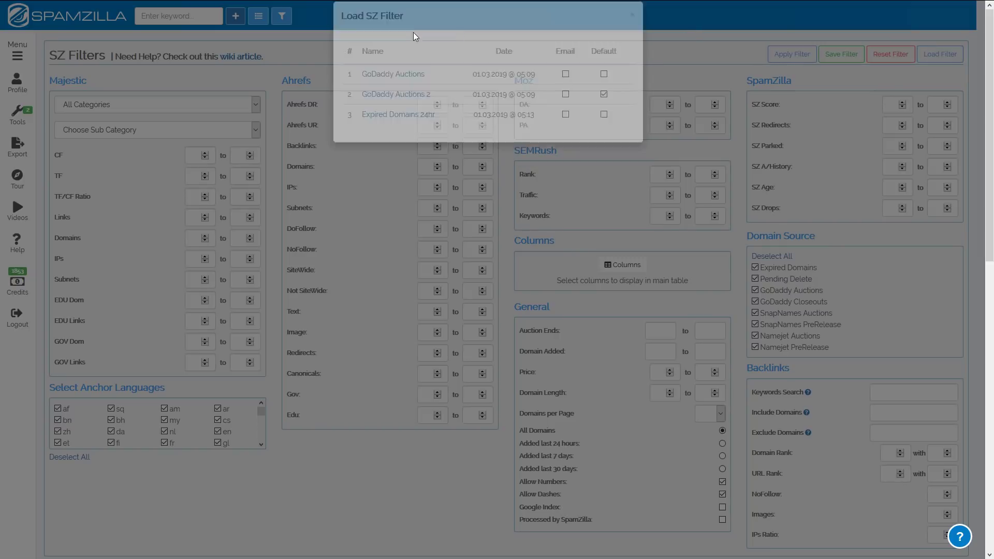
left_click(282, 16)
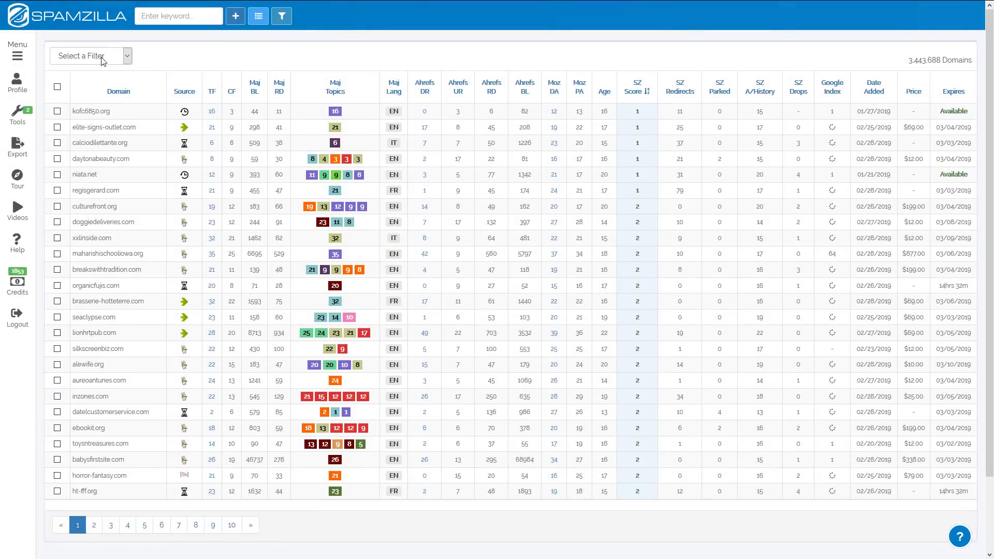
left_click(127, 58)
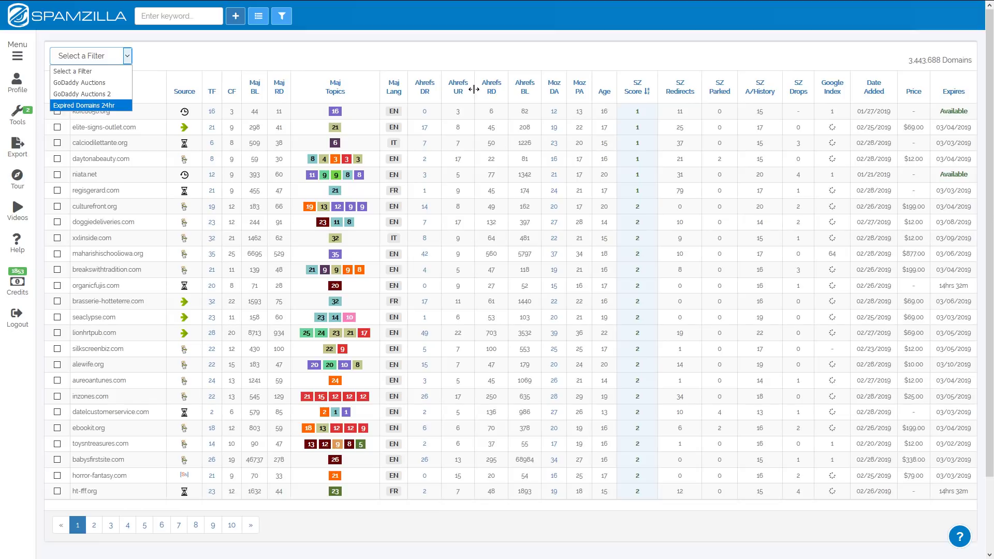
left_click(446, 58)
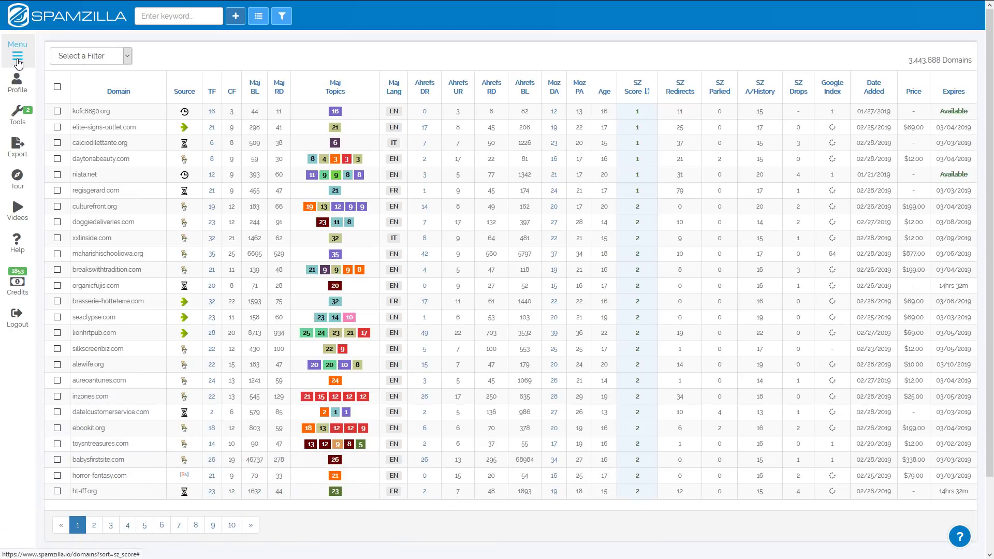
- View the account profile page and return to the domains table
left_click(15, 92)
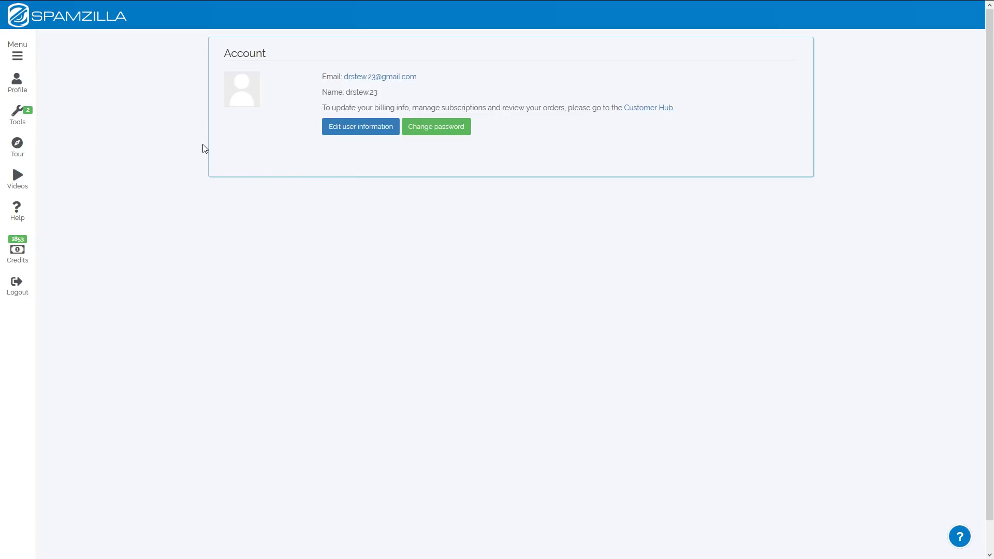
mouse_move(27, 127)
left_click(71, 133)
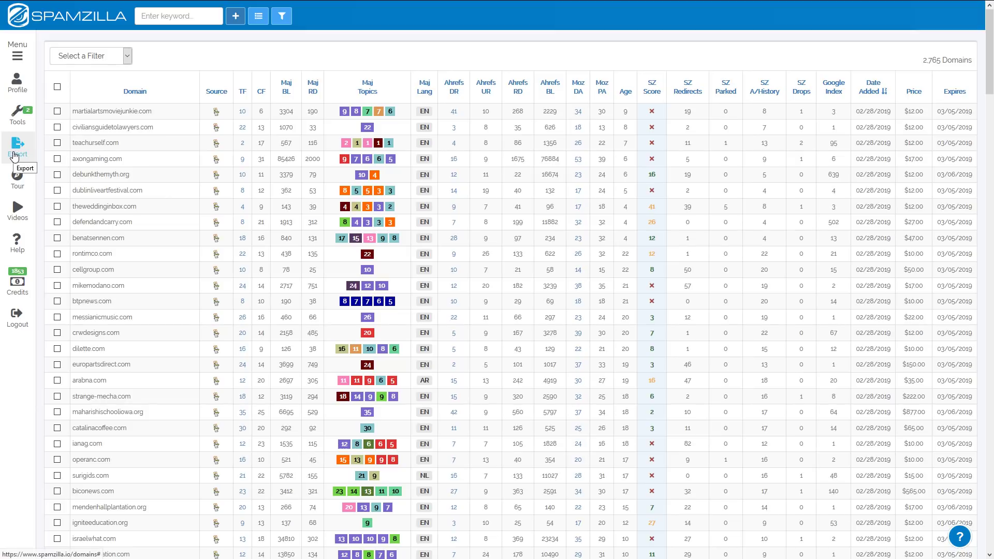
- Select teachurself.com, axongaming.com, debunkthemyth.org and dublinliveartfestival.com, view the export options for the selection, and dismiss them
left_click(57, 143)
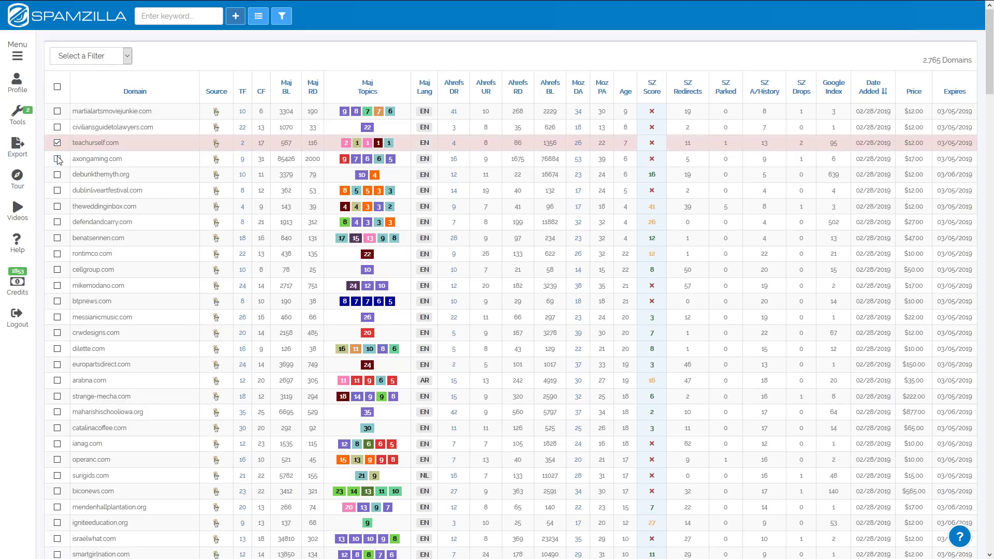
left_click(57, 159)
left_click(57, 175)
left_click(57, 191)
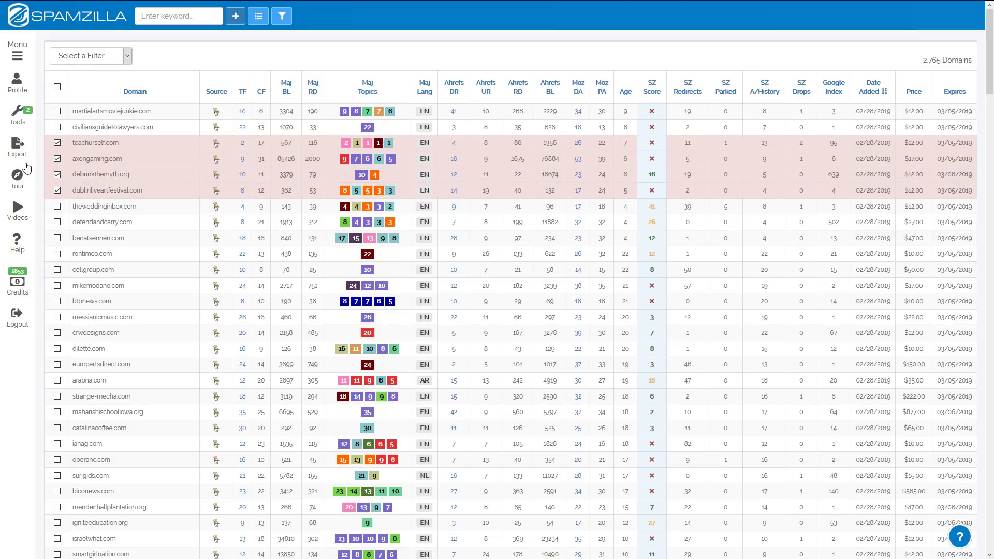
left_click(17, 145)
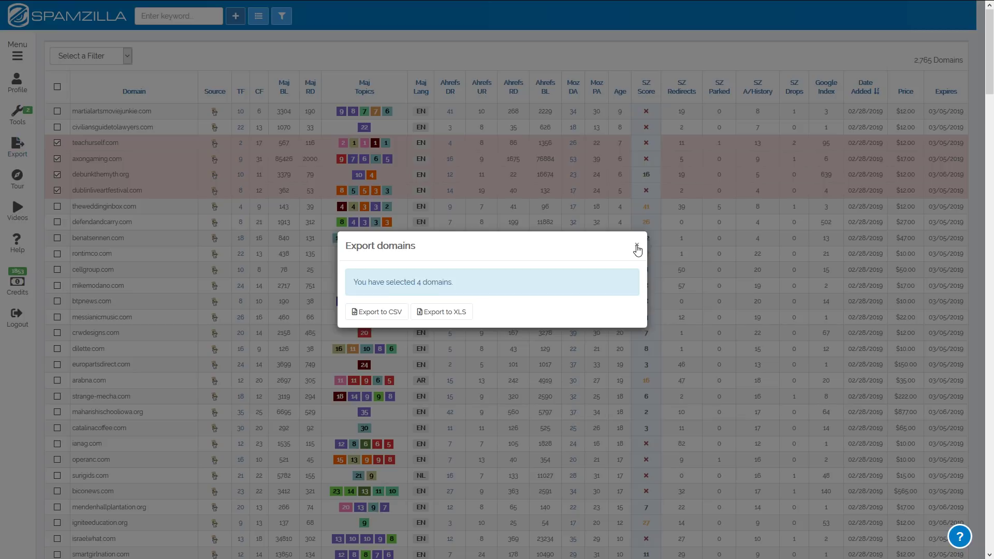
left_click(637, 247)
- Deselect all four selected domains in the table
left_click(58, 176)
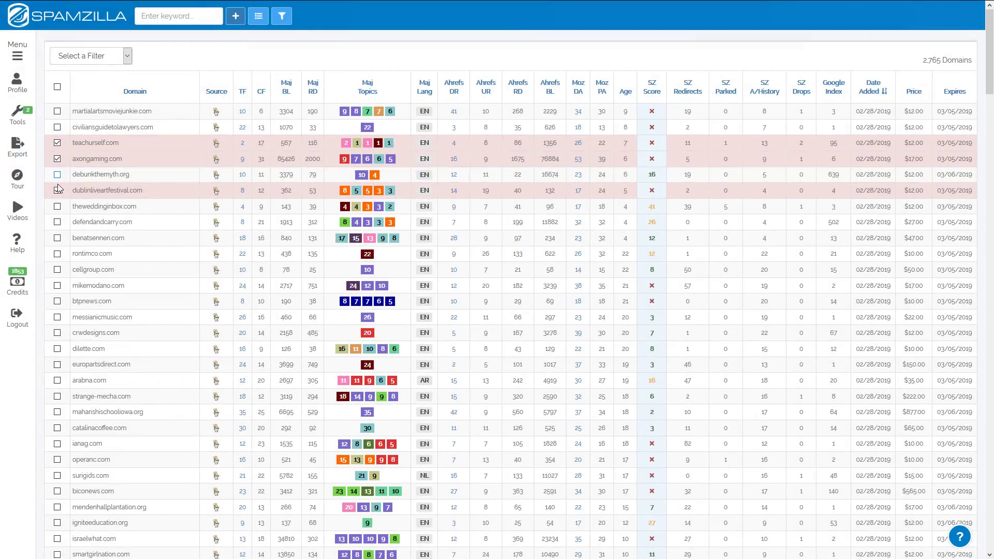
left_click(57, 190)
left_click(57, 159)
left_click(57, 143)
- Set the number of domains to export to 500, and close the export dialog without exporting
left_click(17, 146)
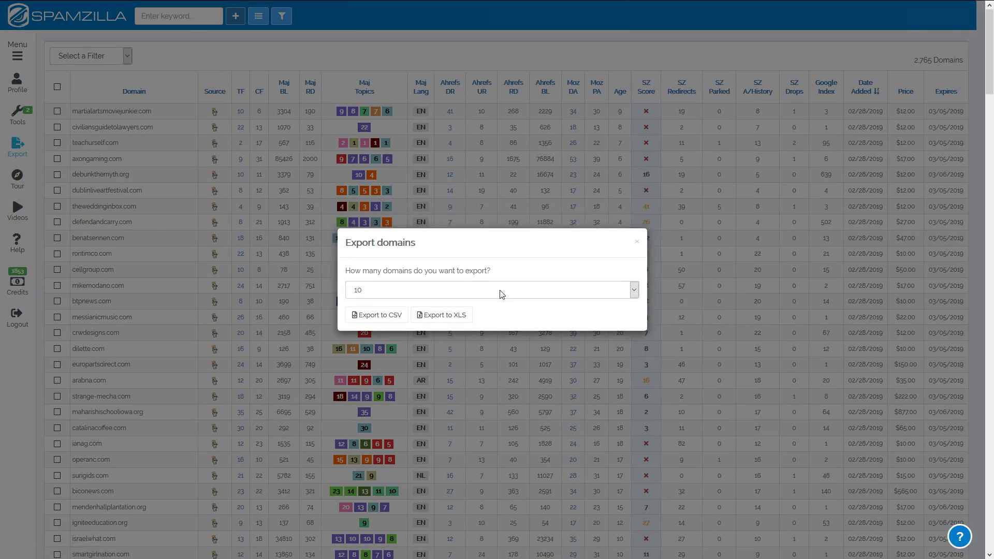
left_click(501, 291)
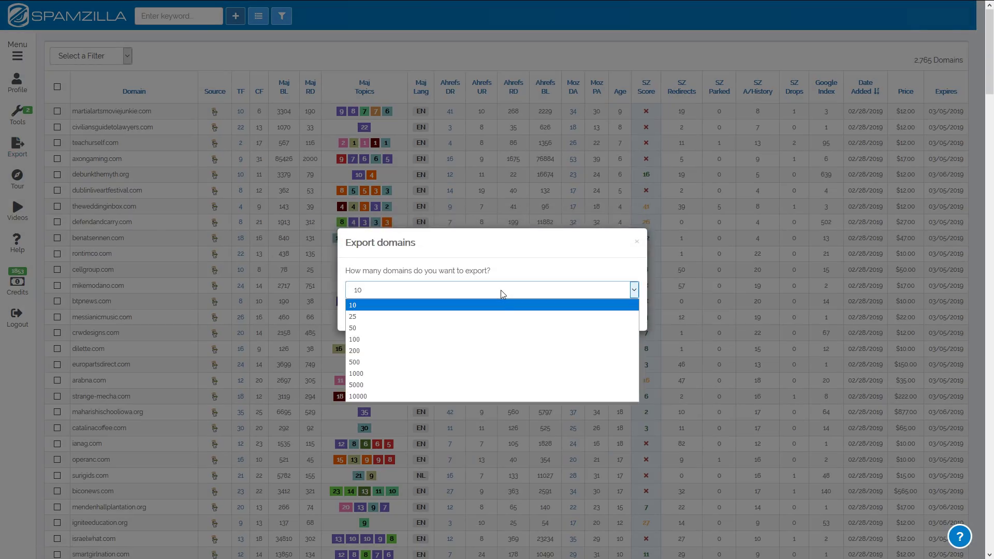
left_click(537, 247)
left_click(410, 294)
left_click(383, 364)
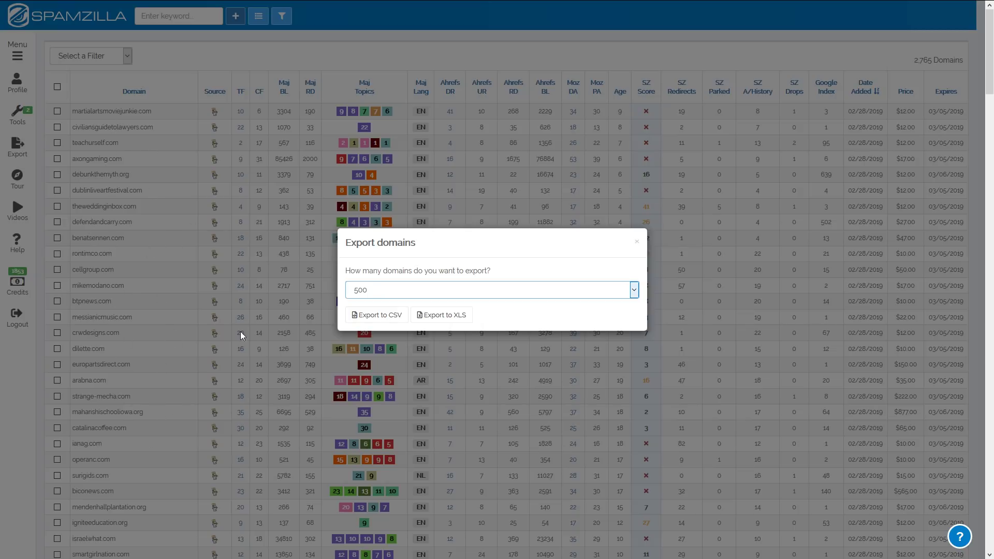
left_click(637, 242)
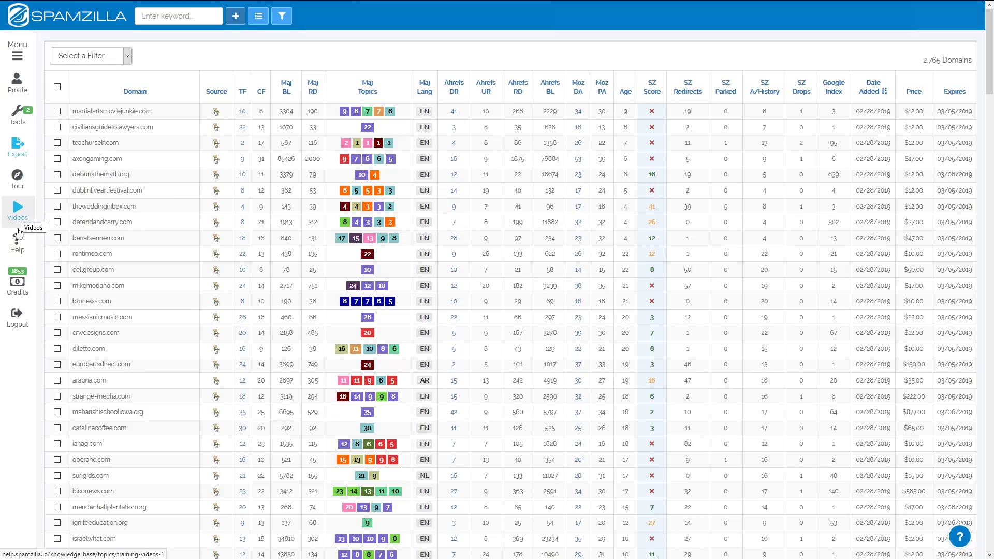
- View the tour's introduction video window, close it, and look at the credit pricing packages
left_click(14, 193)
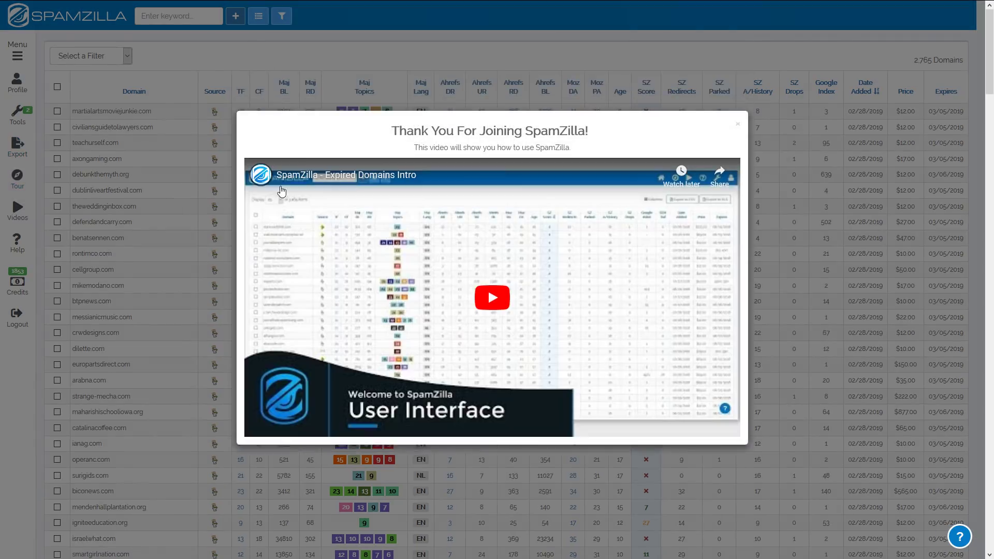
left_click(738, 129)
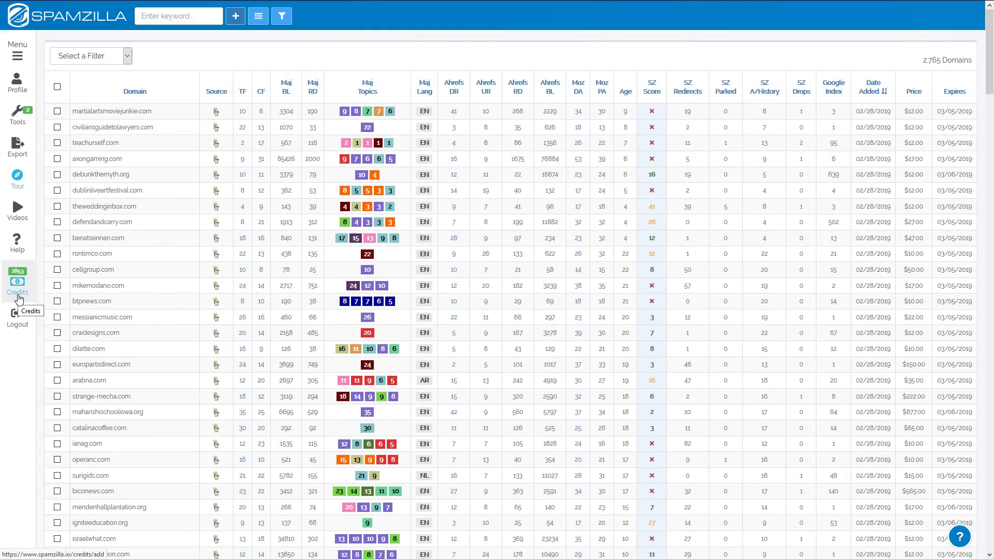
left_click(17, 294)
left_click(20, 296)
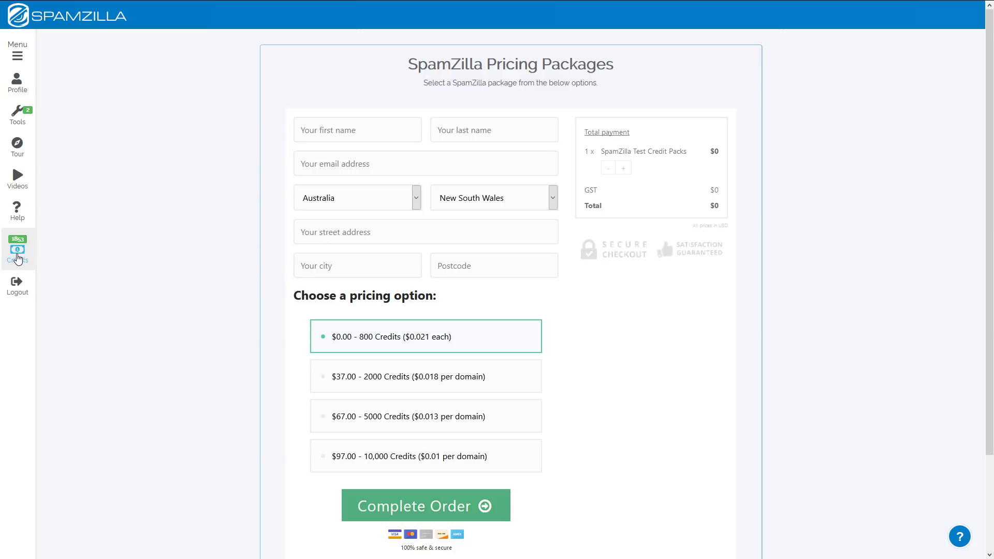
- Return to the domains table, and open the Self Service tool with its preferences shown
mouse_move(17, 115)
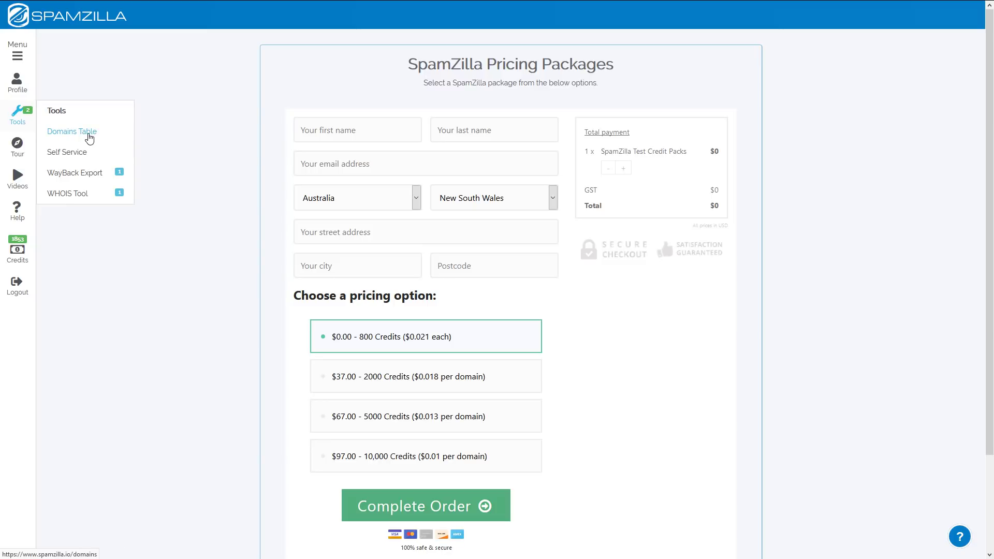
left_click(89, 138)
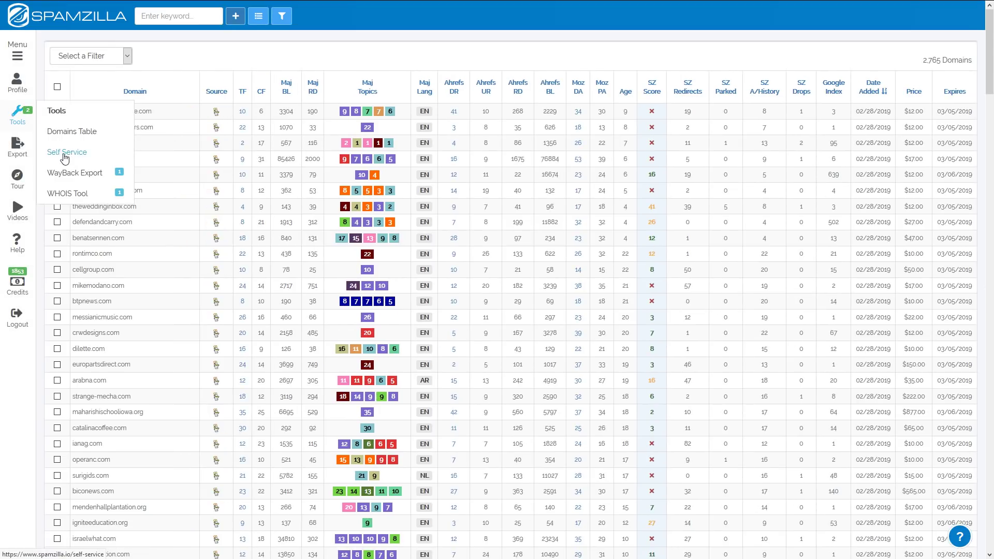
left_click(108, 154)
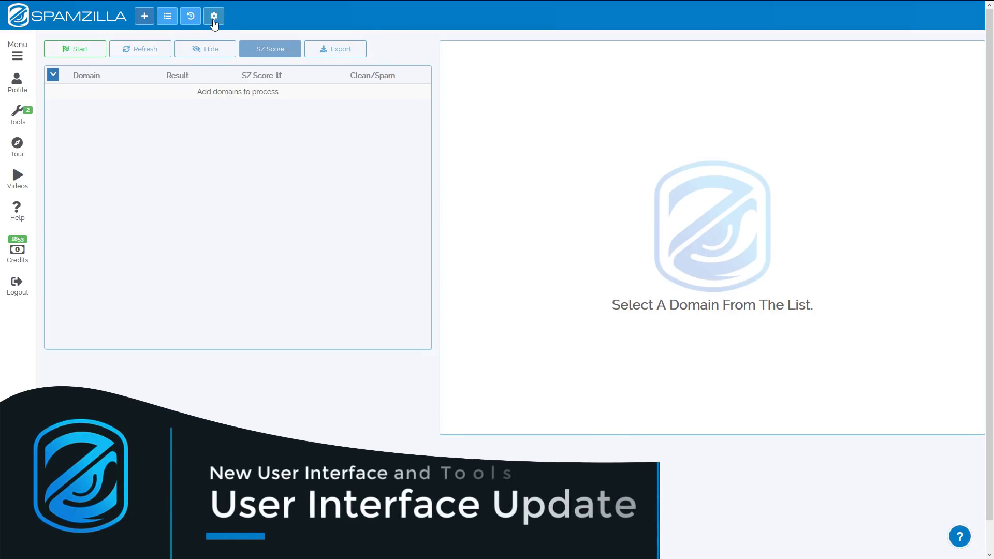
left_click(214, 17)
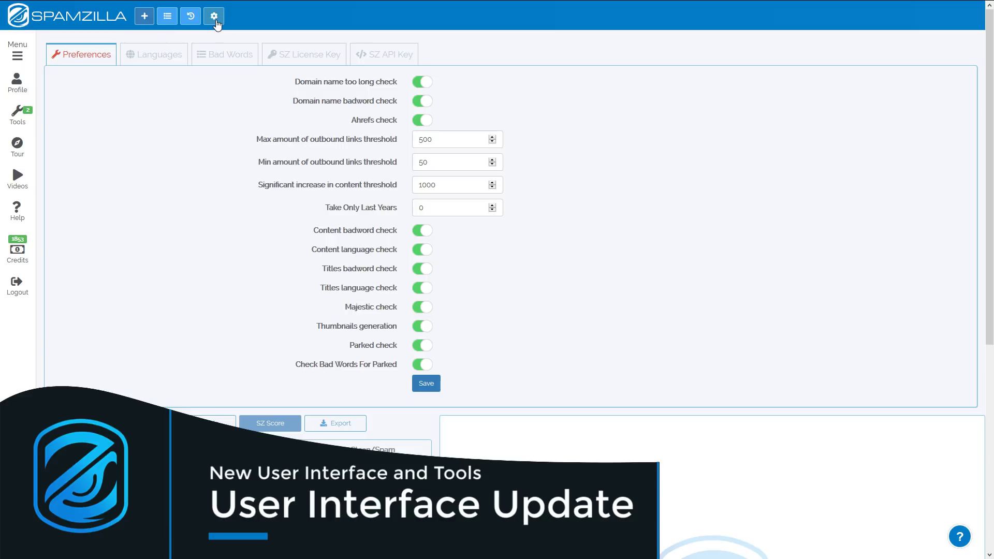
- Look through the Self Service language lists and bad words settings, return to the preferences, and hide the settings
left_click(151, 55)
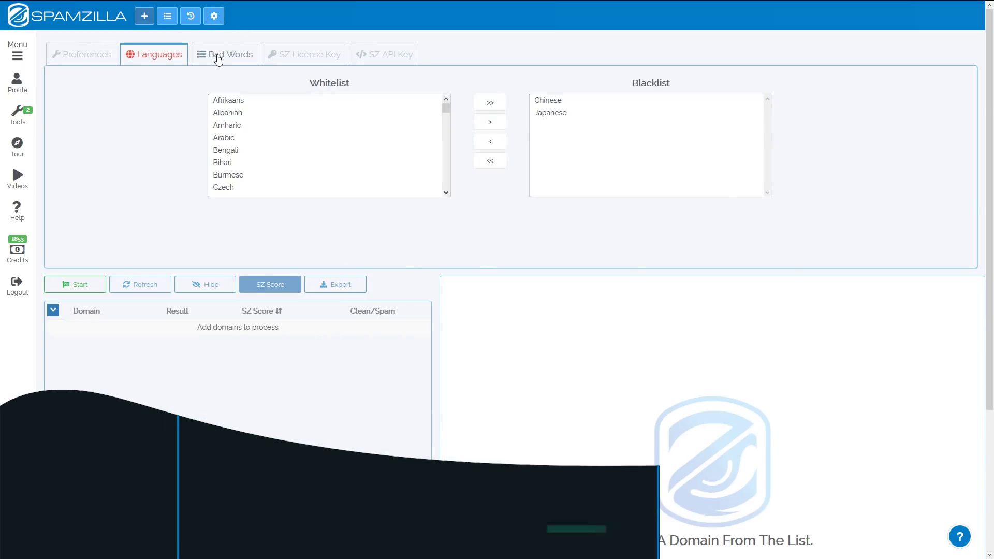
left_click(223, 55)
left_click(150, 55)
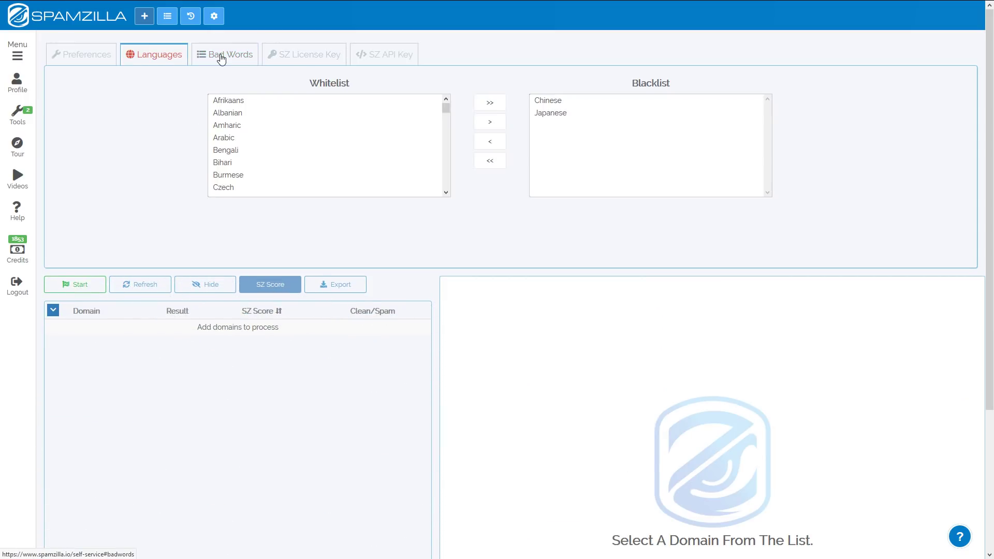
left_click(221, 57)
left_click(96, 57)
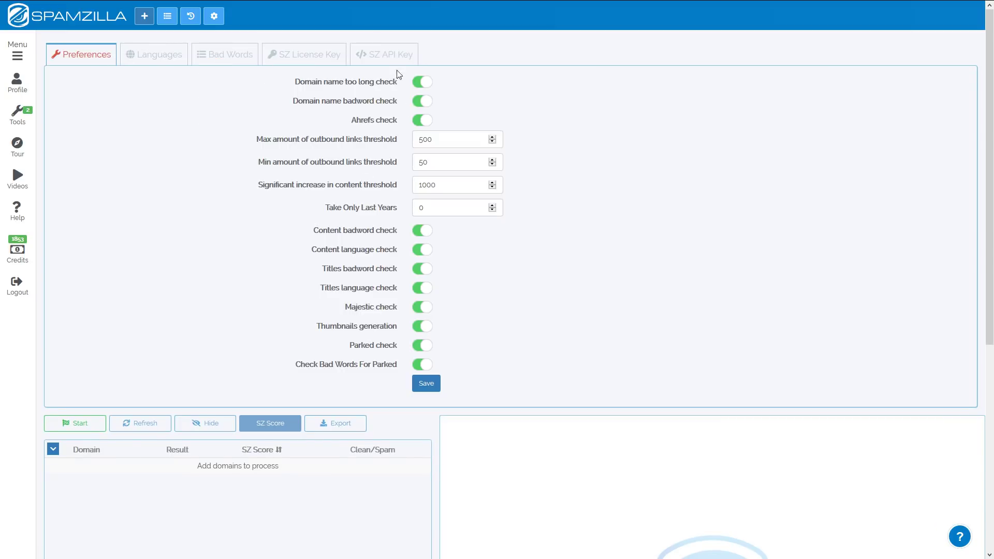
left_click(17, 113)
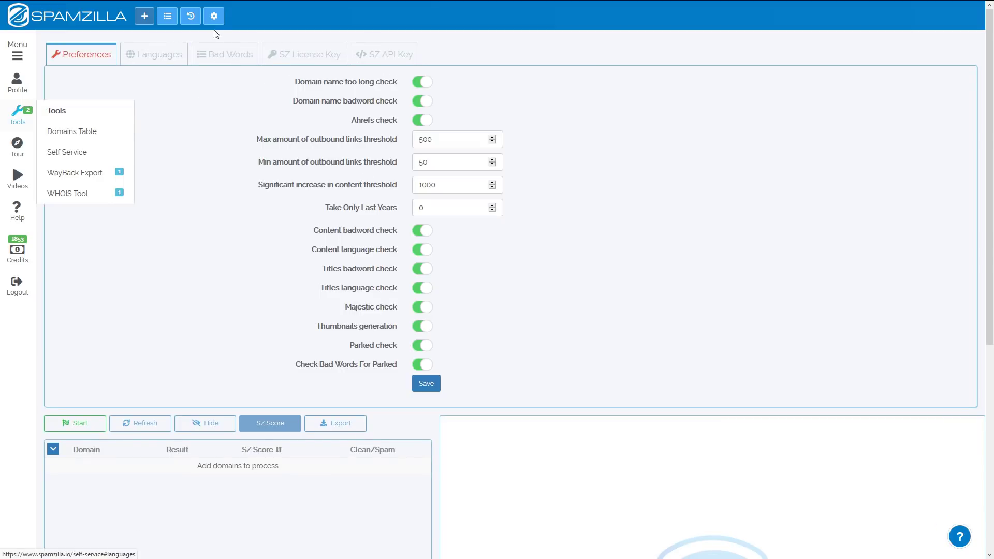
left_click(218, 16)
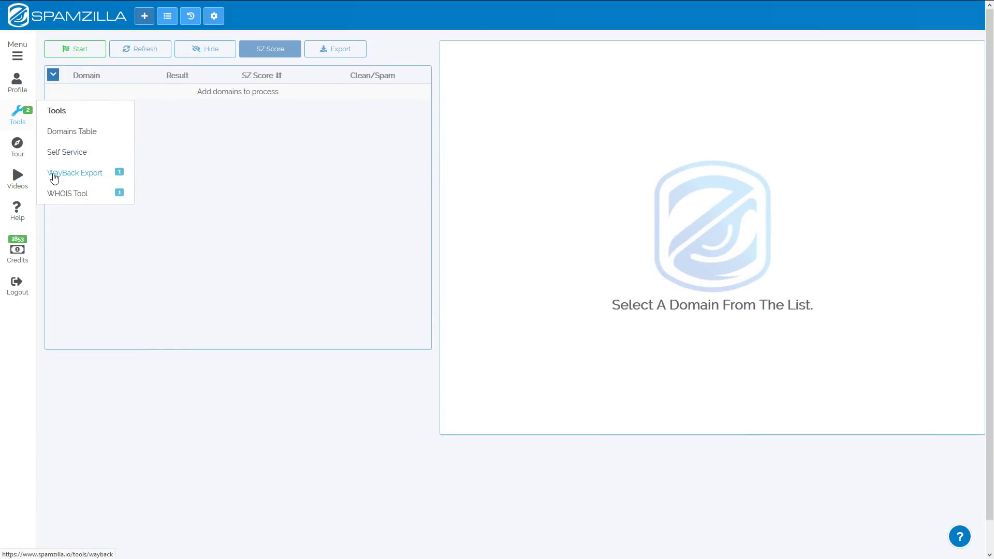
- Submit a Wayback export job for the domain spamzilla.io with the snapshot date 20180702
left_click(54, 178)
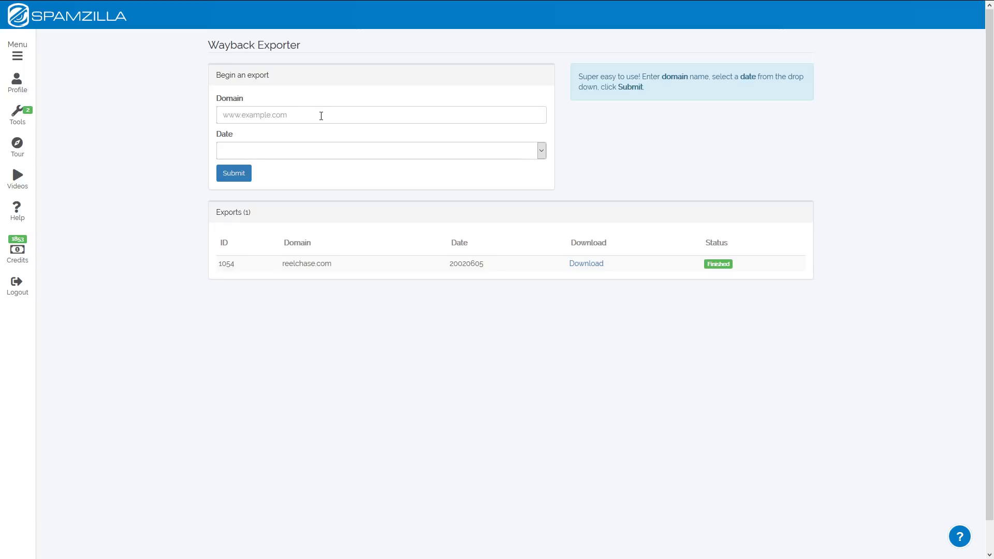
left_click(321, 116)
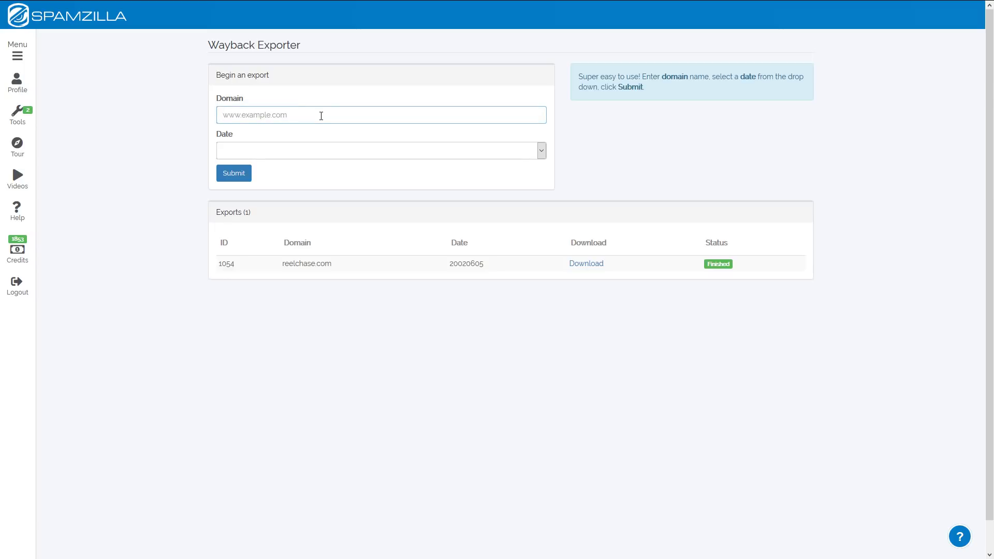
type("spamzilla.iop")
left_click(542, 151)
left_click(542, 152)
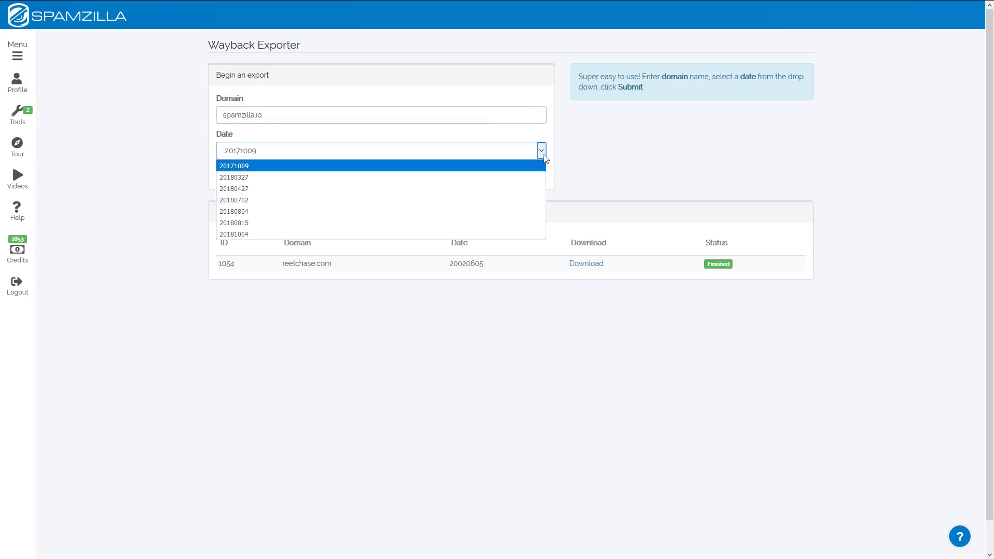
left_click(252, 201)
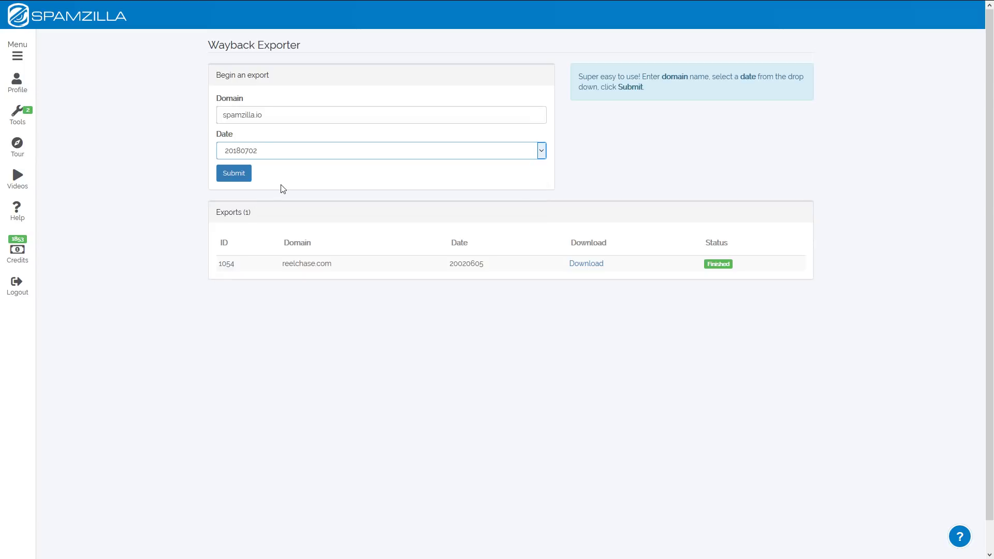
left_click(235, 177)
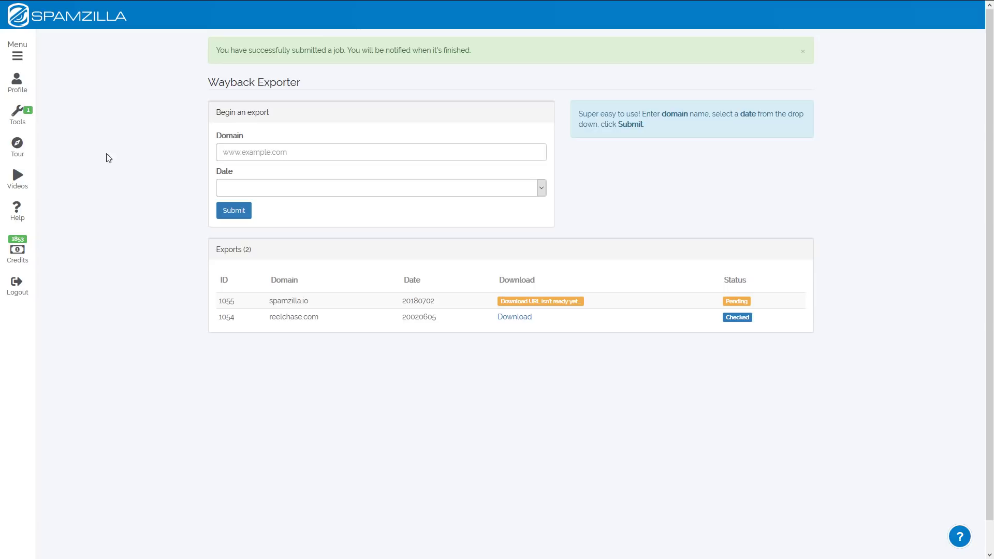
- Submit a WHOIS check for example.com and example2.com, with the list named "example"
left_click(18, 114)
mouse_move(21, 127)
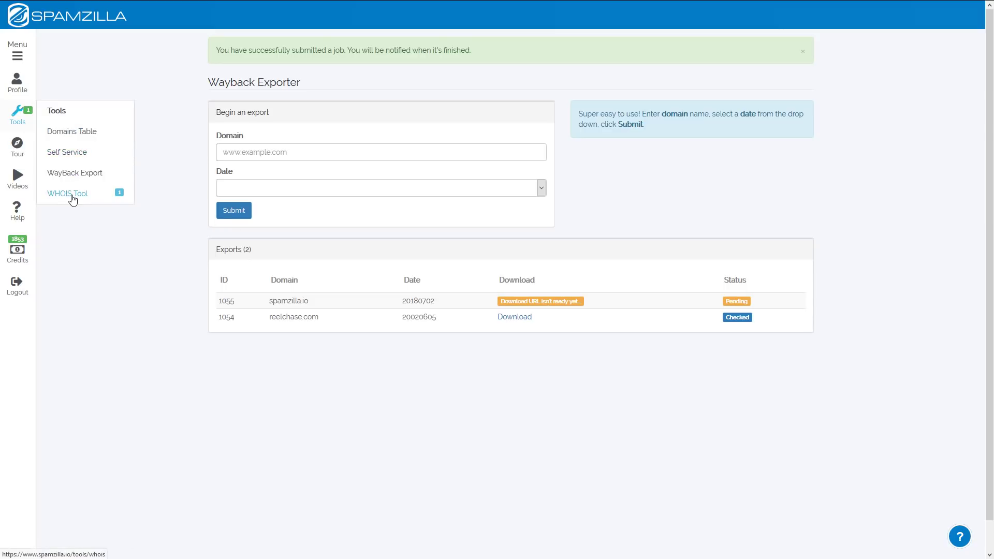
left_click(63, 199)
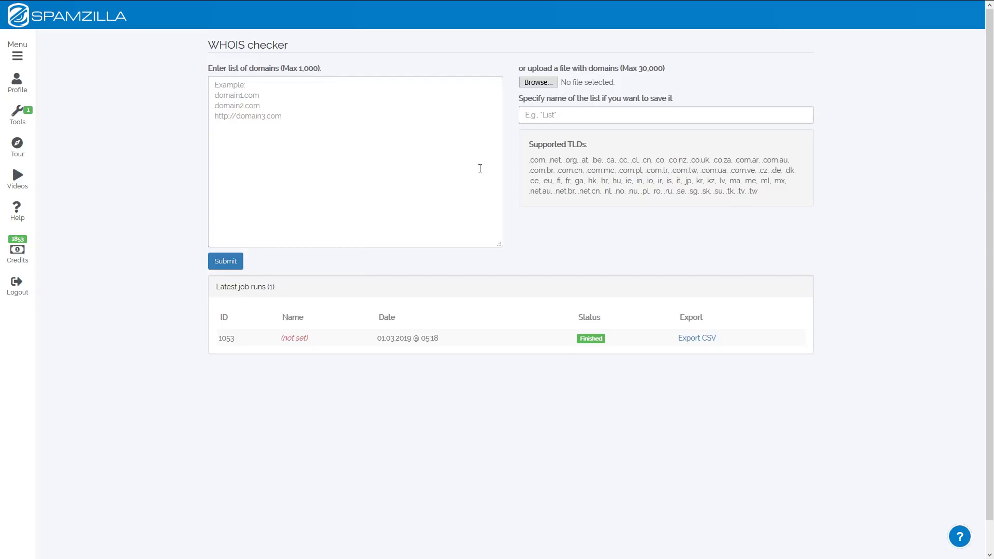
left_click(315, 121)
type("example.com ")
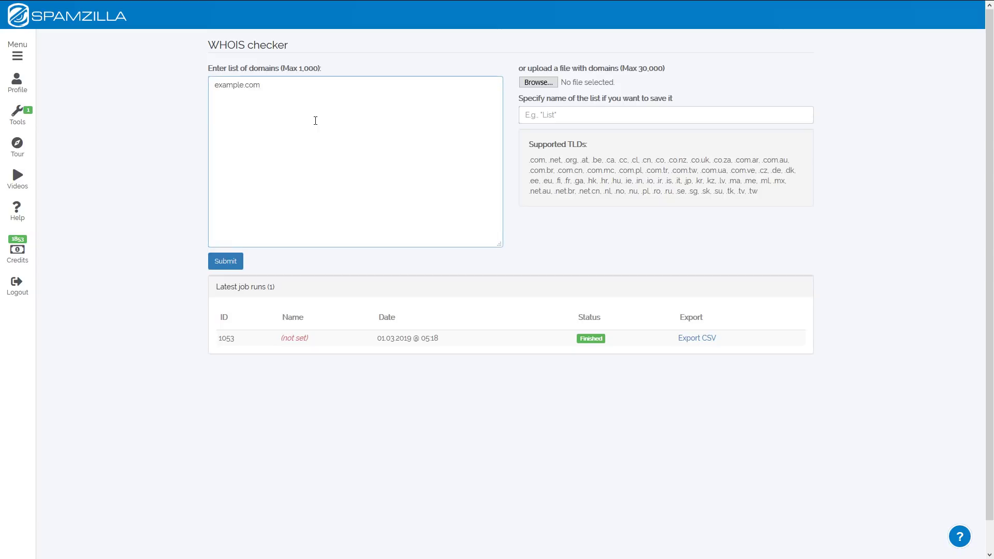
type("example2.com")
left_click(587, 115)
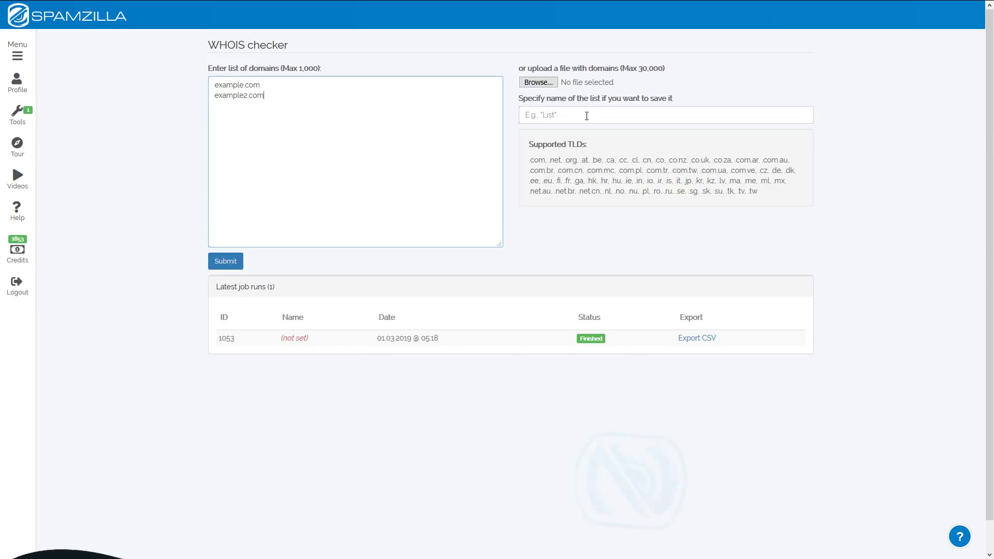
type("example")
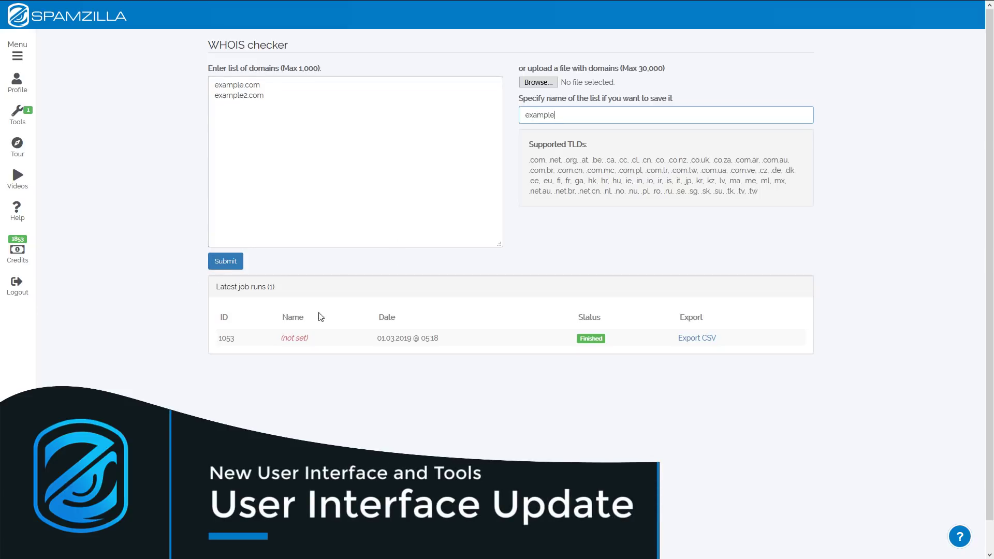
left_click(223, 260)
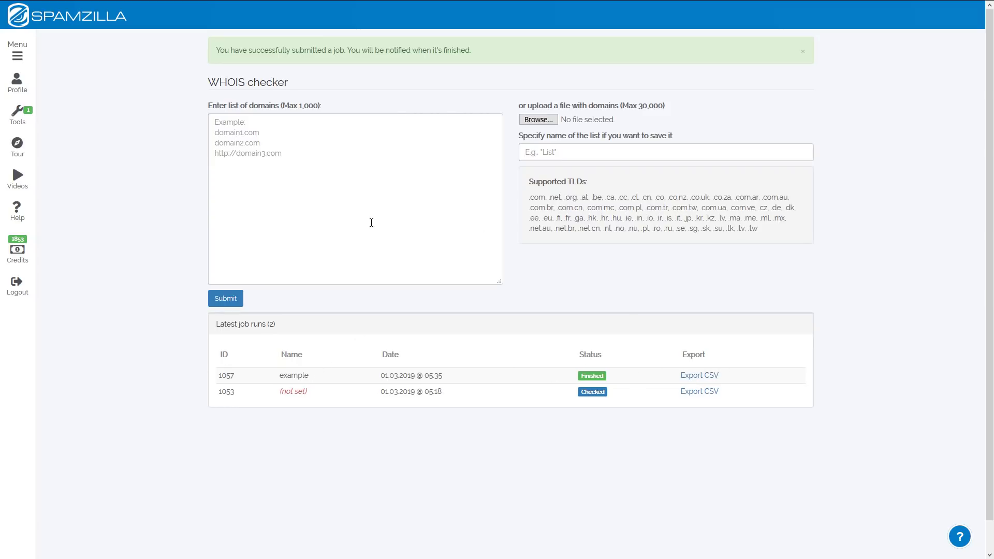
- Look over the WHOIS checker's domain list, file upload and list name fields, and return to the domains table
left_click(278, 140)
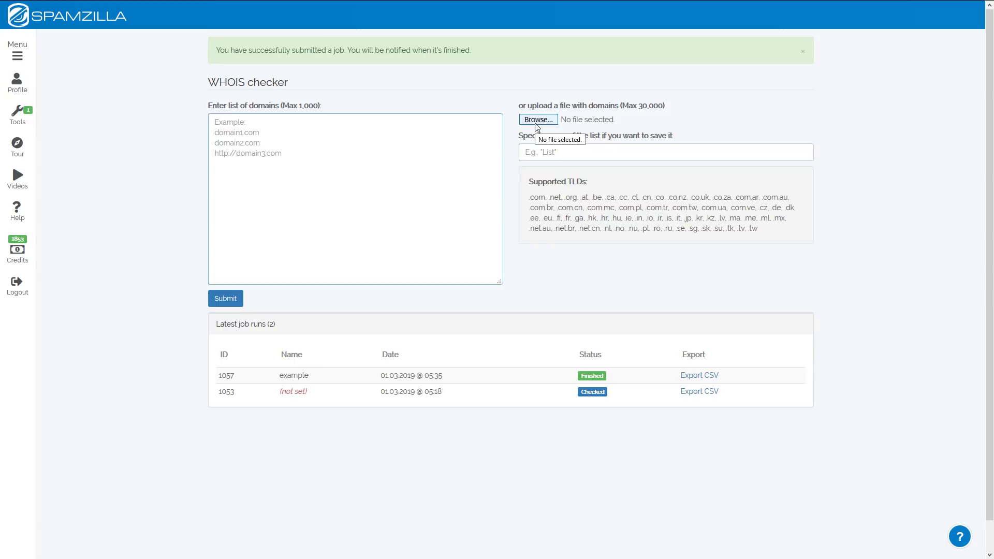
left_click(552, 150)
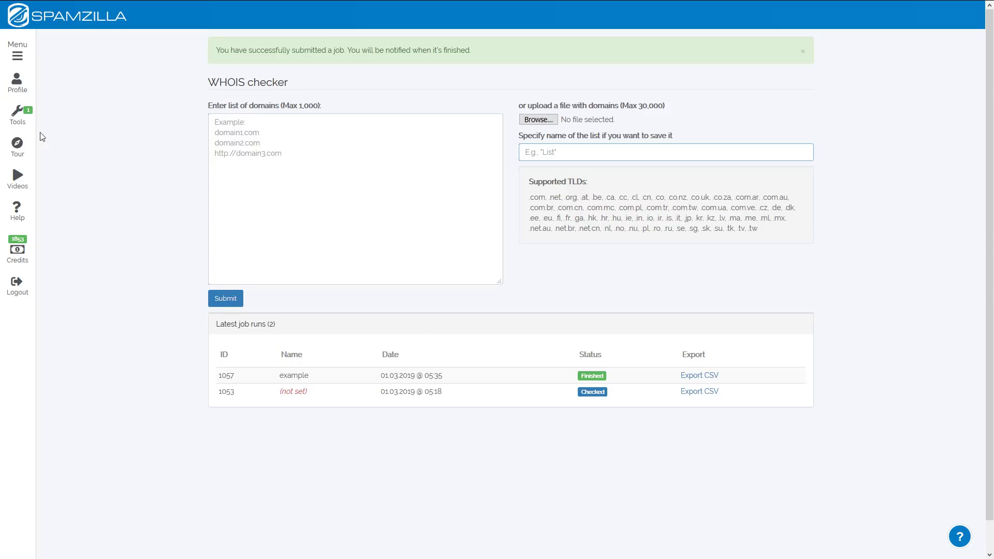
mouse_move(19, 112)
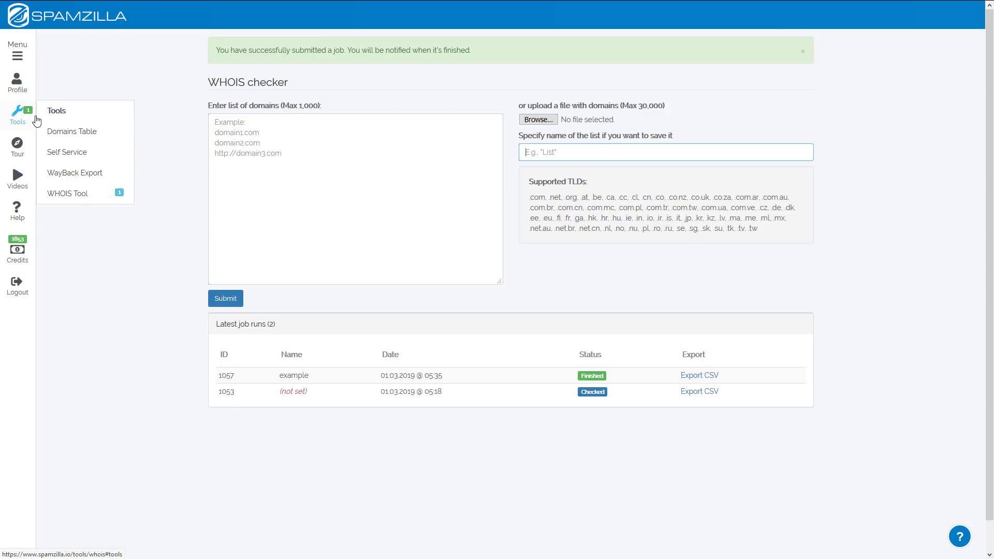
left_click(62, 132)
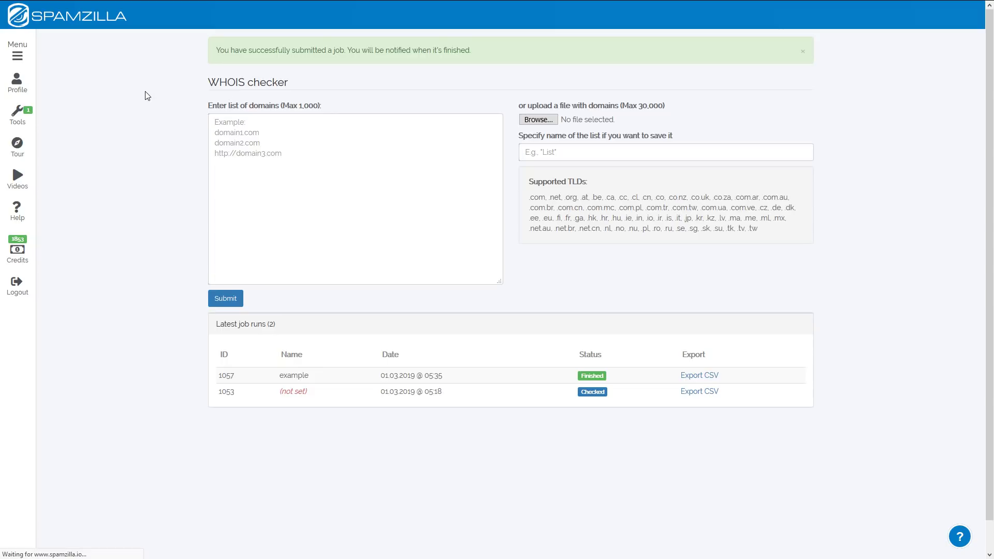